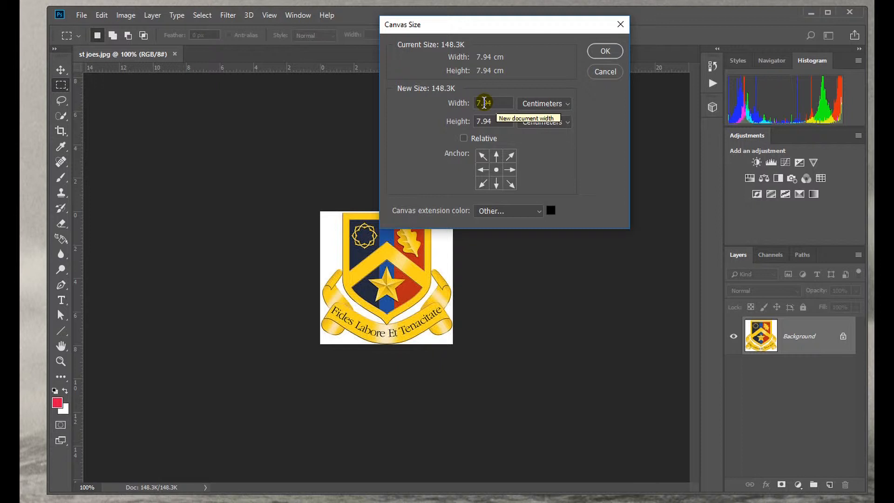
Step: Enlarge the crest image's canvas to 105 percent in both width and height, keeping the centre anchor and black extension colour
click(563, 103)
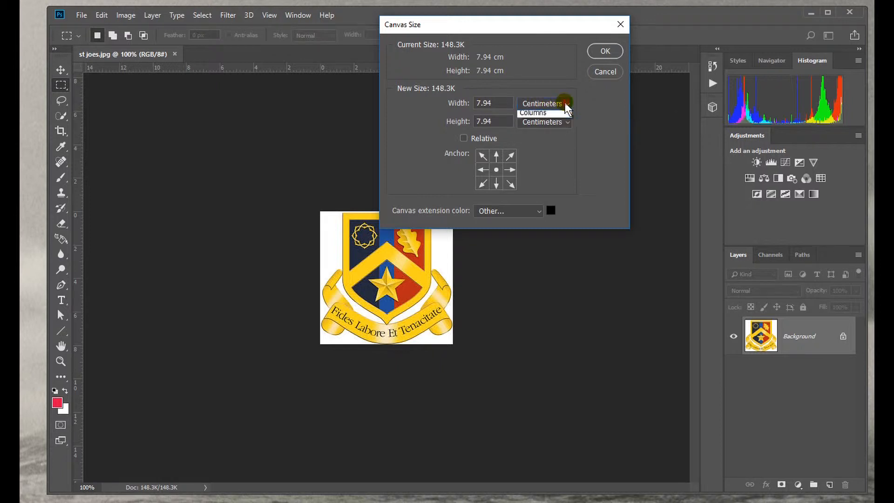
click(528, 117)
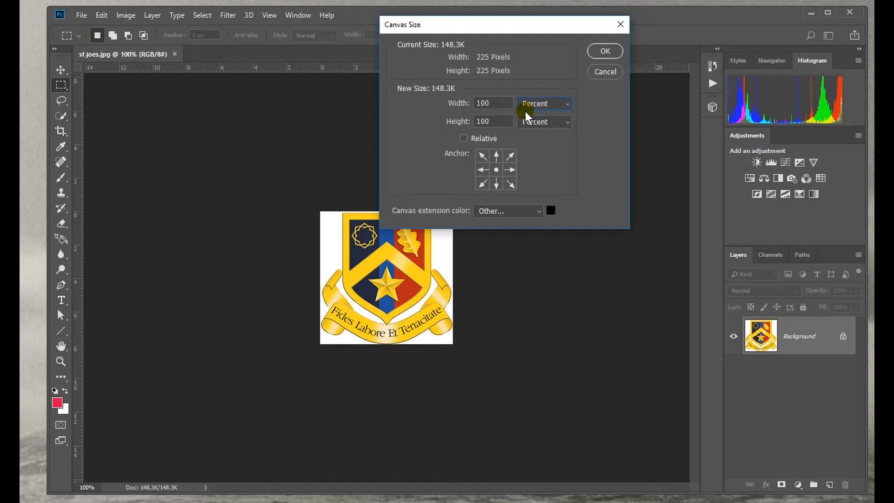
click(501, 102)
key(BackSpace)
text(5)
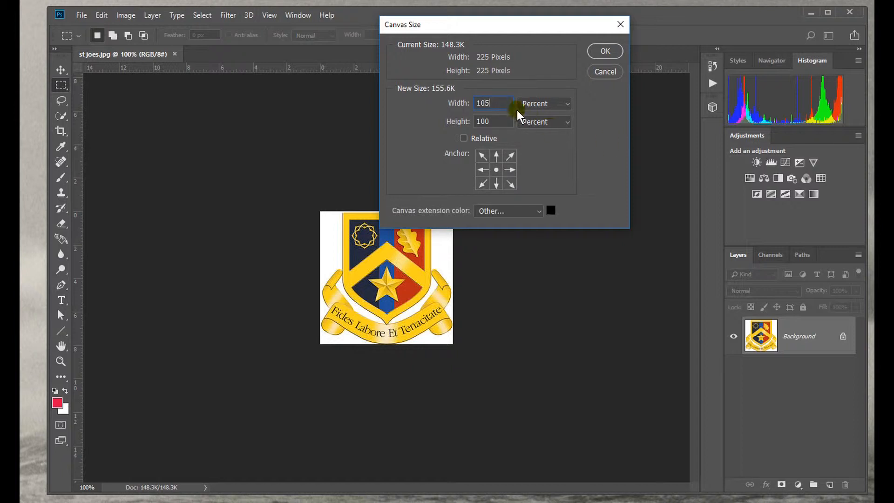
key(BackSpace)
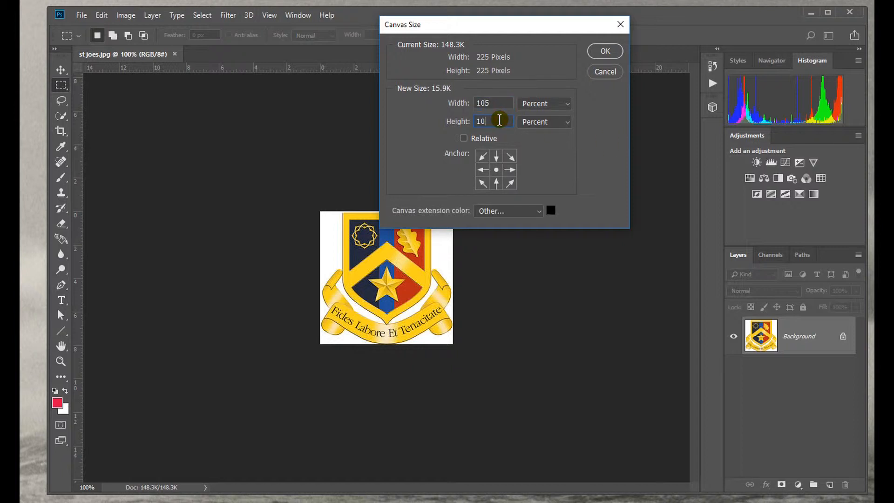
text(5)
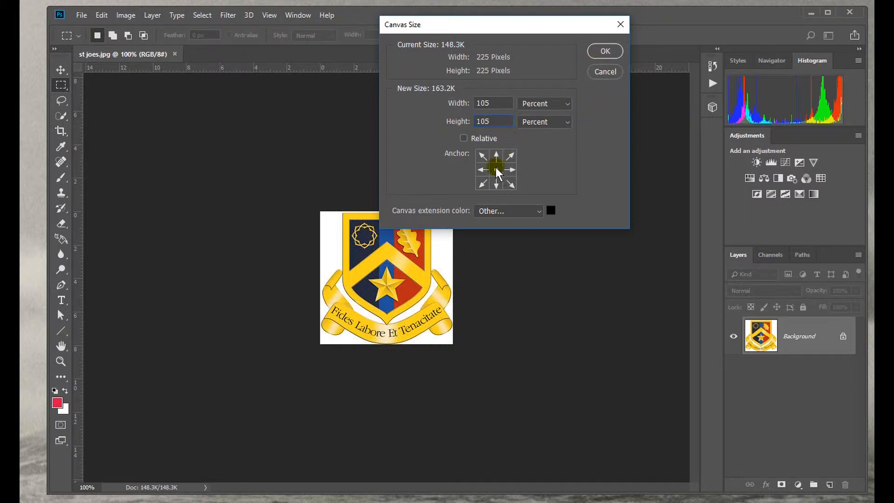
click(605, 52)
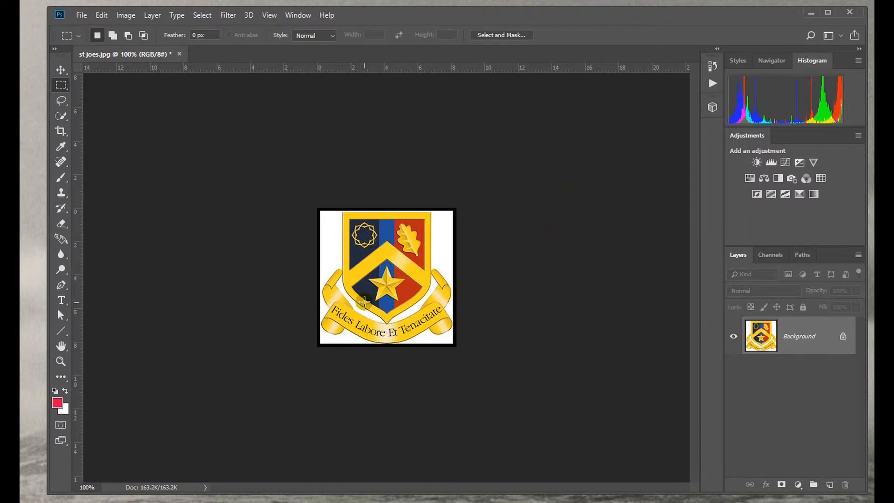
Step: Convert the bordered crest image to Grayscale mode
alt+scroll(481, 297, up, 4)
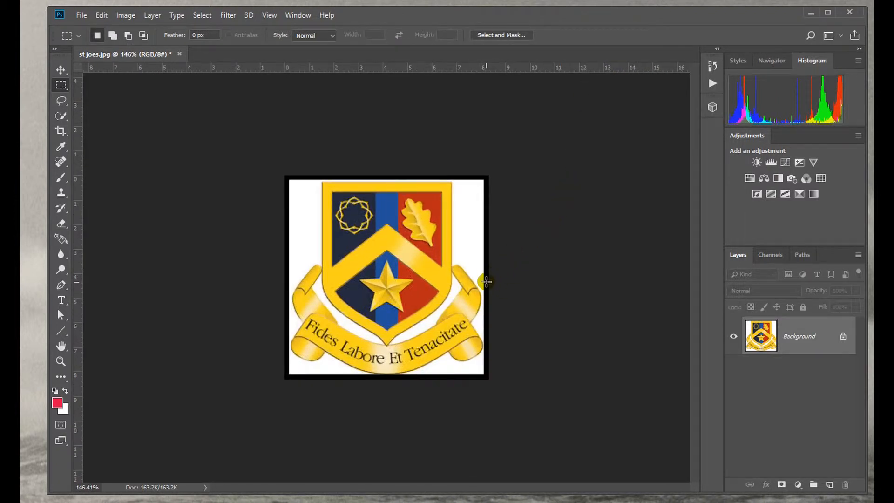
click(126, 16)
mouse_move(130, 28)
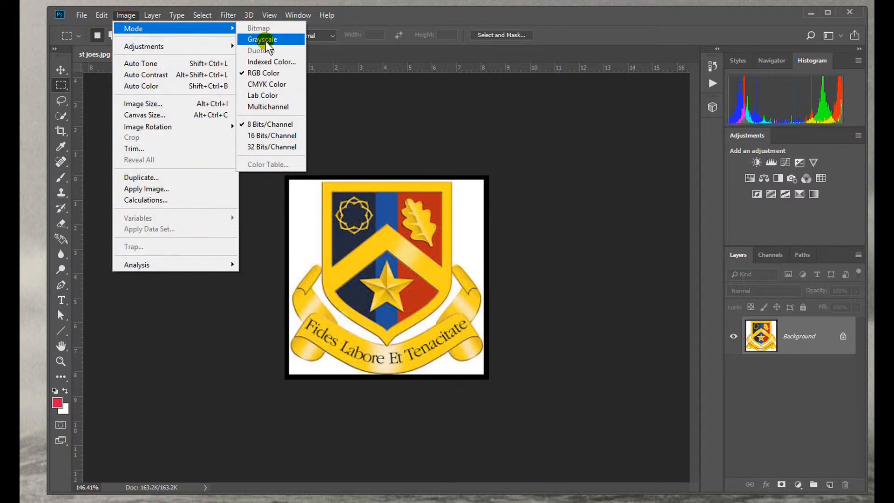
click(264, 39)
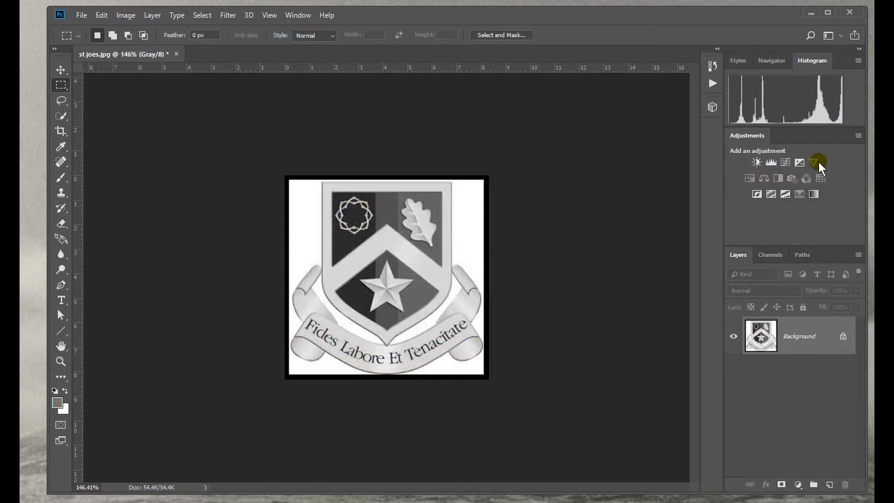
Step: Add a Levels adjustment layer with the black input level at 41 and the white input level at 216
click(771, 162)
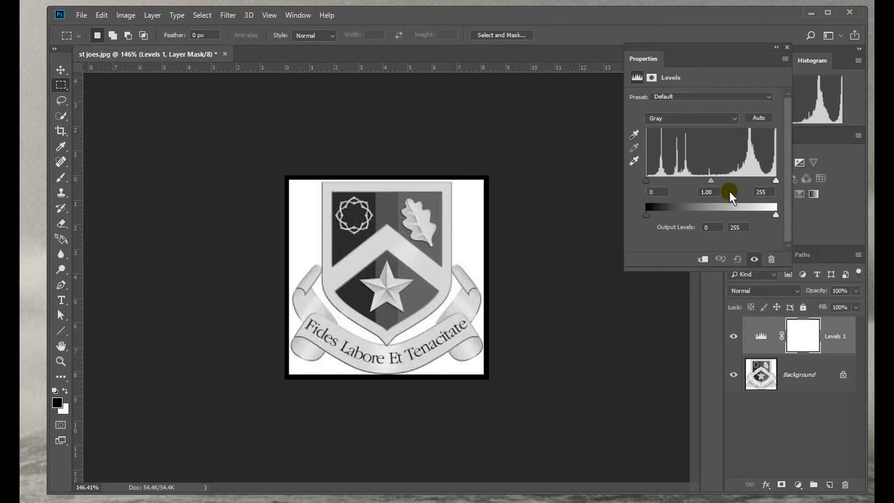
drag(649, 179, 666, 179)
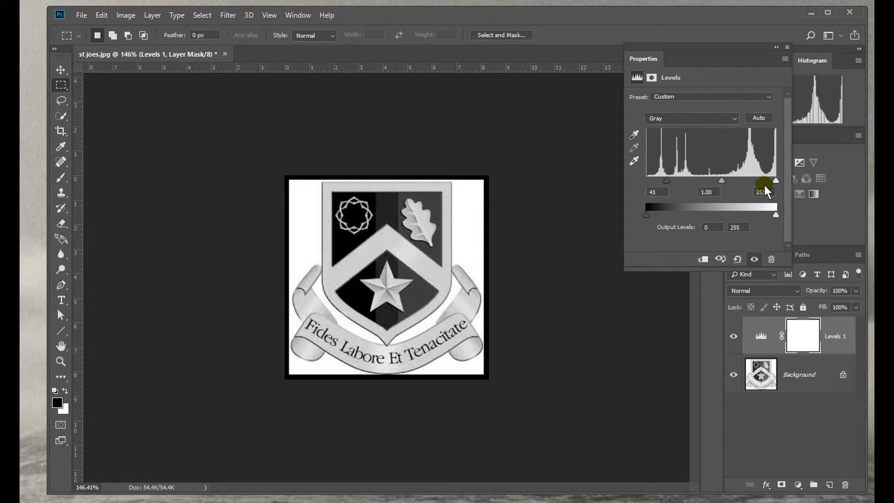
drag(774, 180, 755, 182)
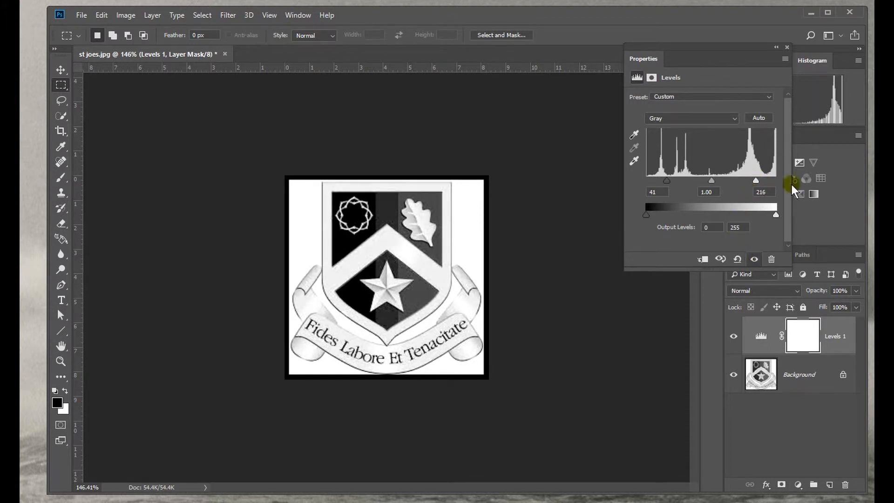
click(787, 47)
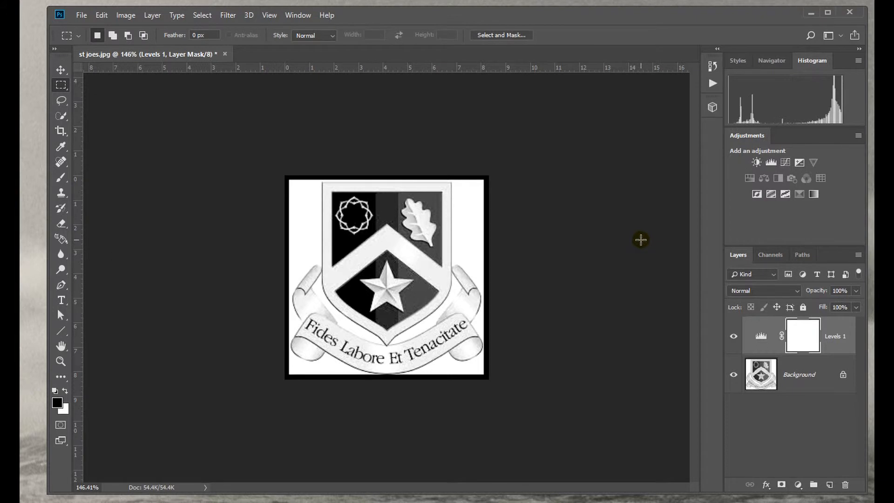
Step: Save the image as a JPEG in the Images folder, replacing "st joes edit", at Maximum quality 12 with Baseline Optimized format
click(82, 15)
click(113, 147)
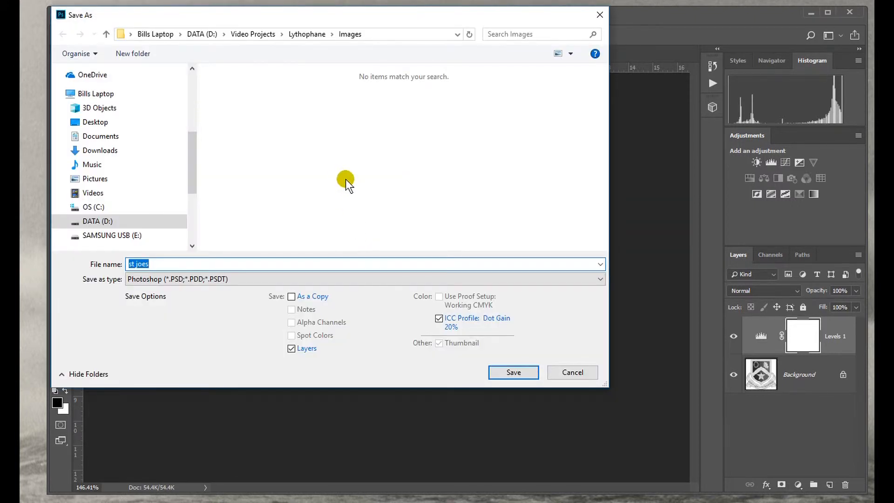
click(216, 279)
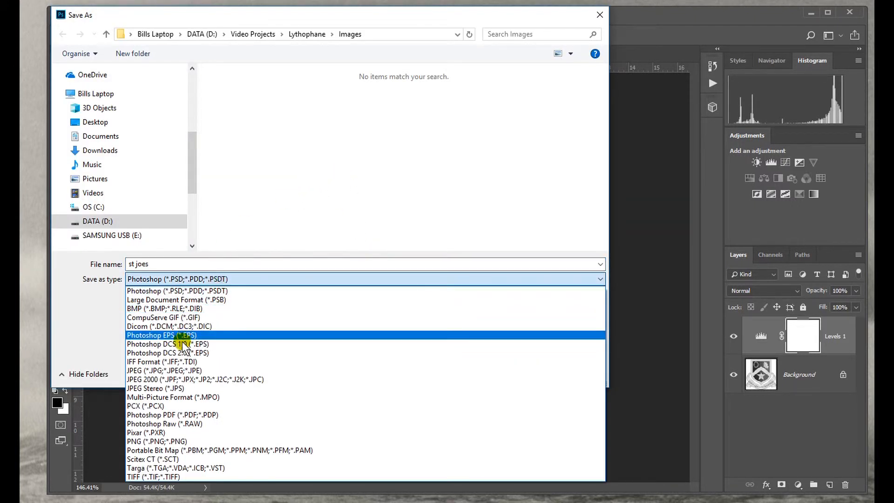
click(159, 371)
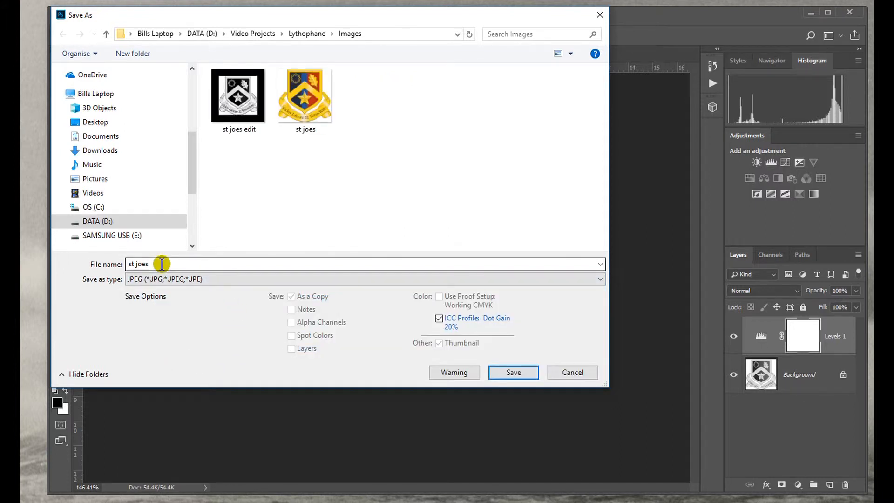
click(239, 127)
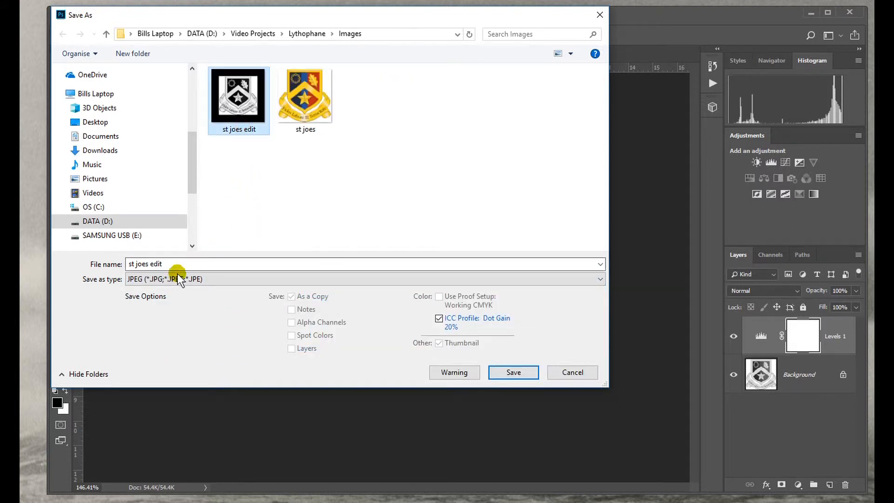
click(514, 371)
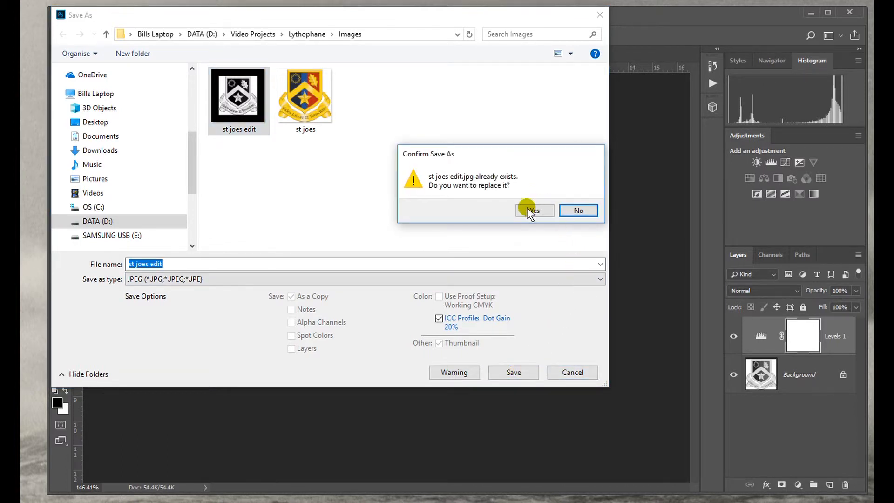
click(531, 211)
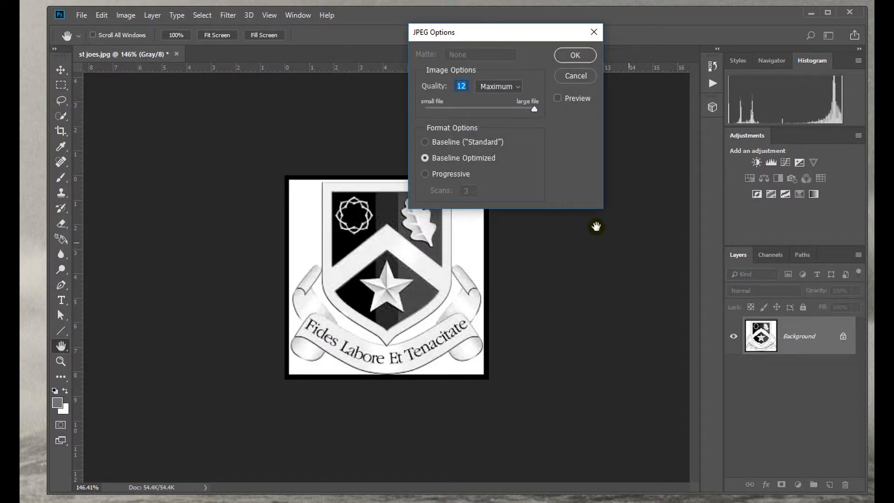
click(575, 55)
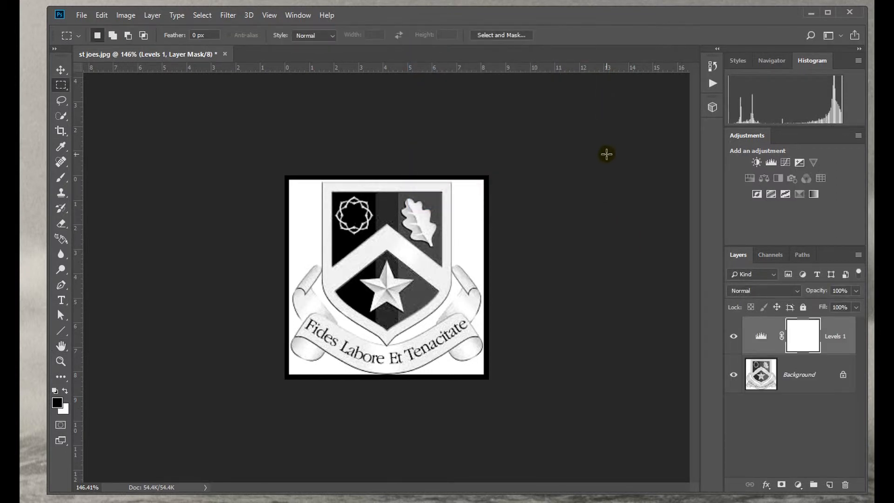
Step: Switch to Ultimaker Cura and open the recent image "st joes edit.jpg" for conversion
click(807, 13)
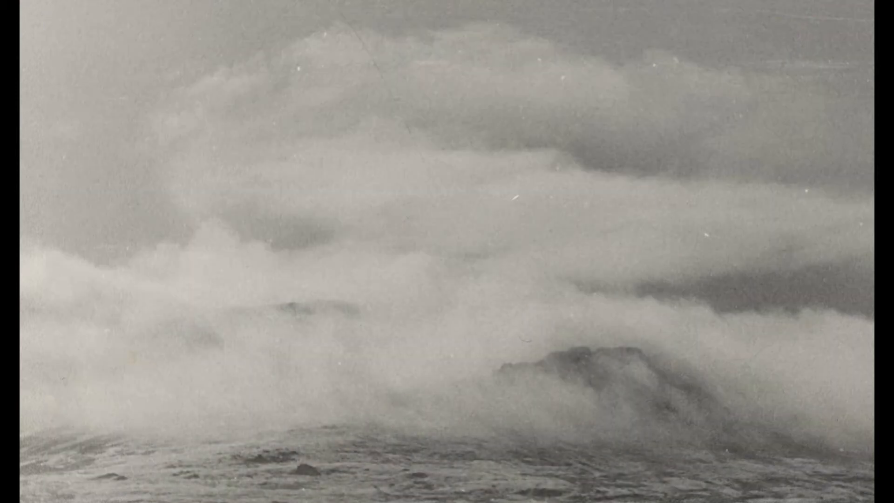
click(377, 419)
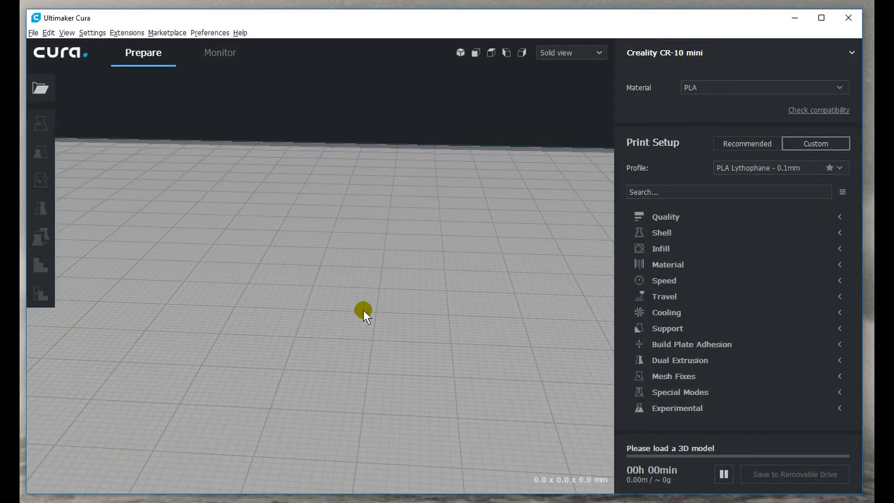
scroll(358, 309, down, 6)
right_drag(328, 280, 303, 296)
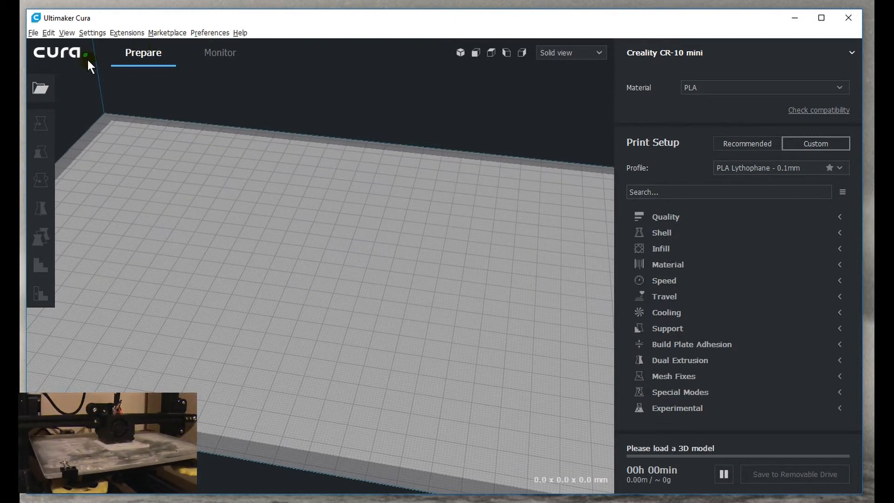
click(32, 33)
mouse_move(68, 71)
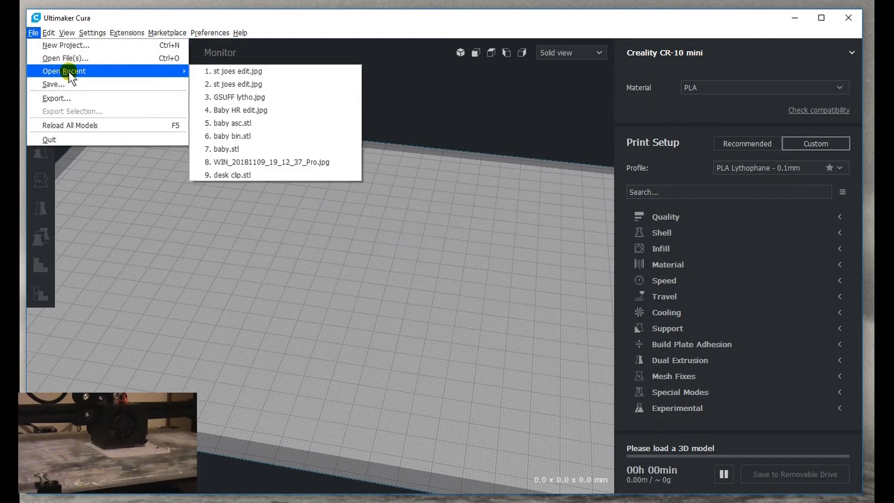
click(239, 70)
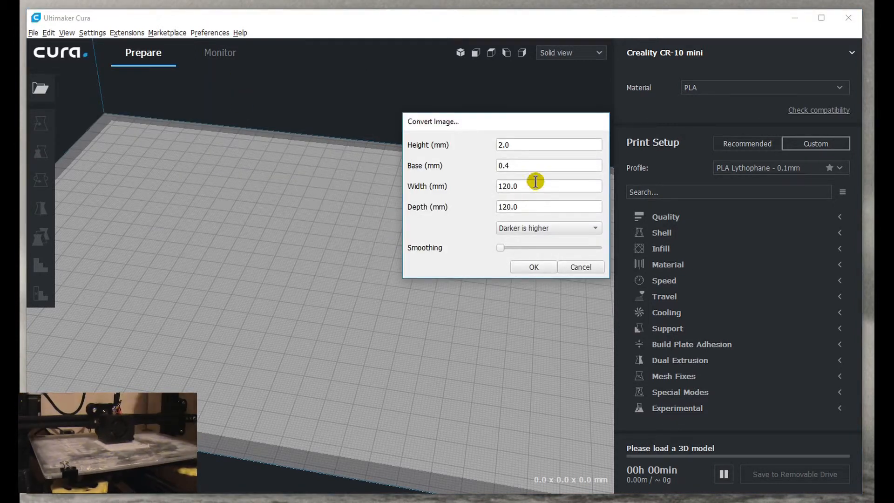
Step: Convert the image to a model with a height of 1 mm and a width of 75 mm, keeping "Darker is higher"
double_click(517, 144)
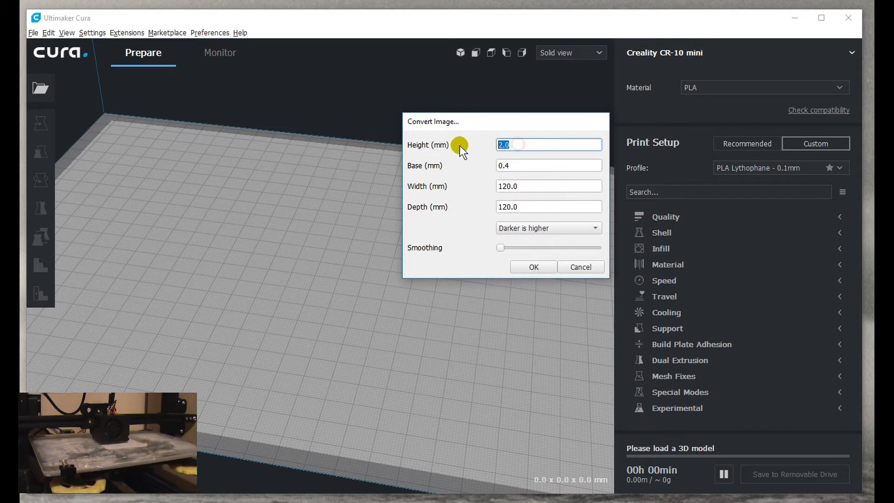
text(1)
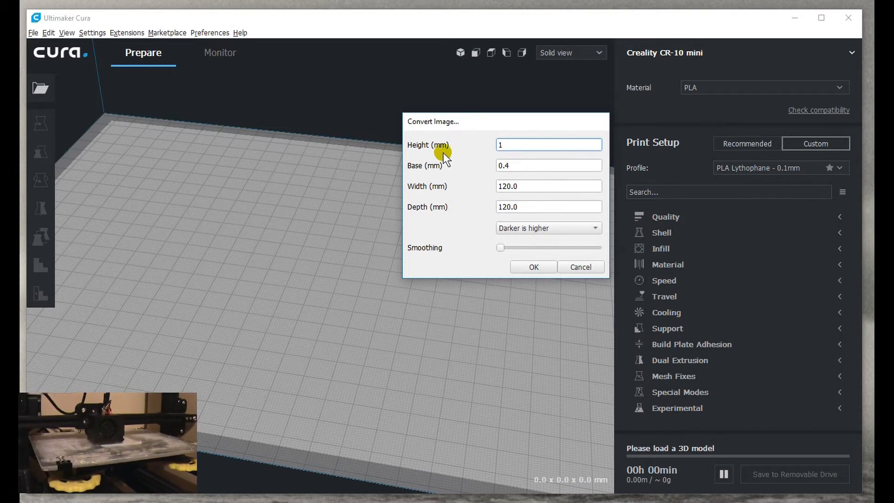
double_click(526, 185)
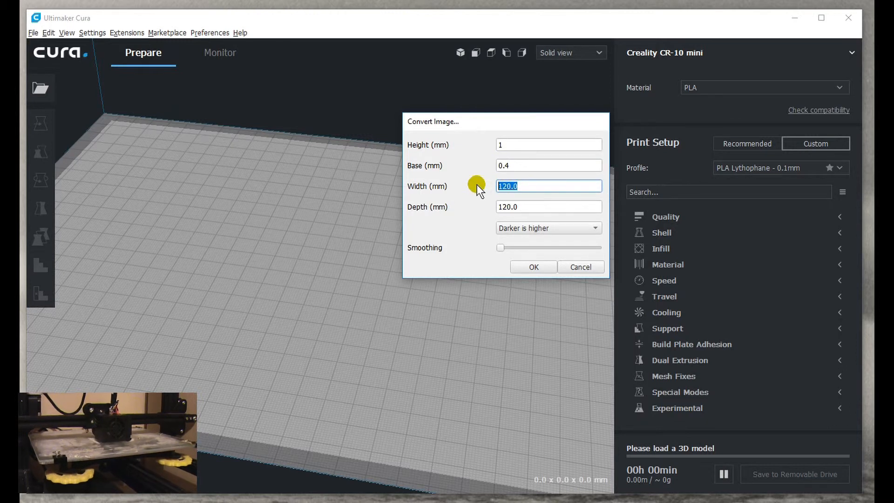
text(7)
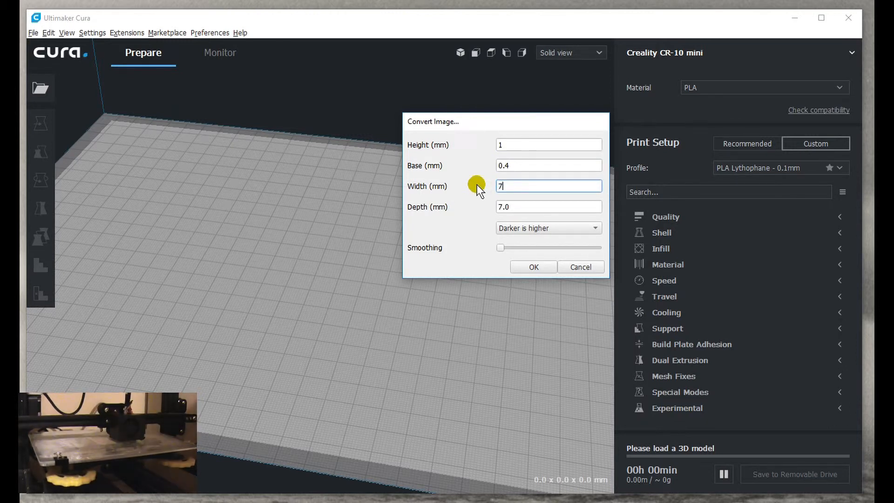
text(5)
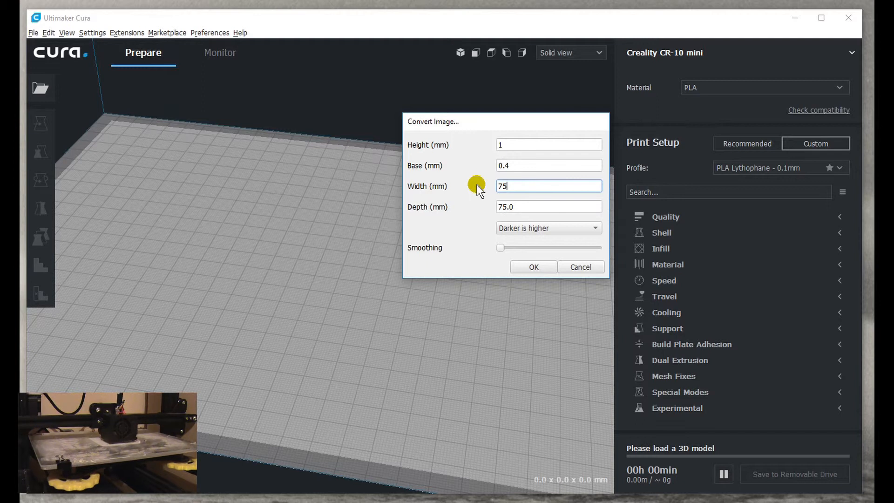
click(515, 227)
click(522, 228)
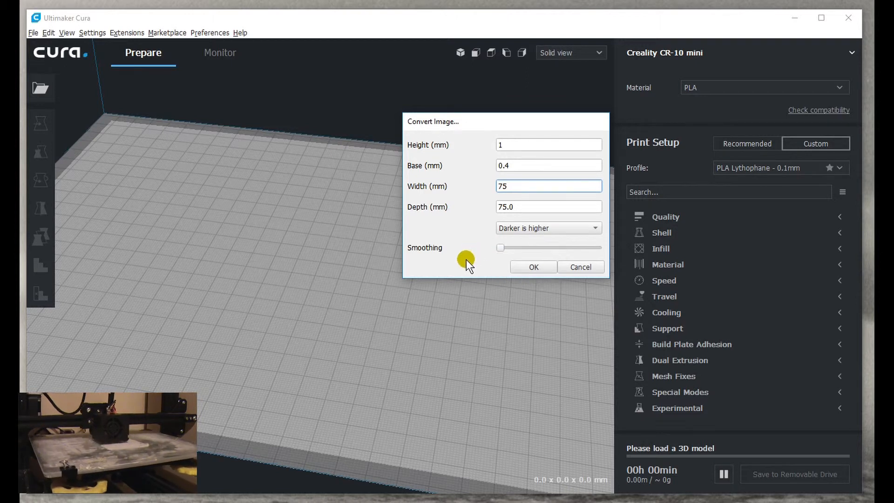
click(536, 265)
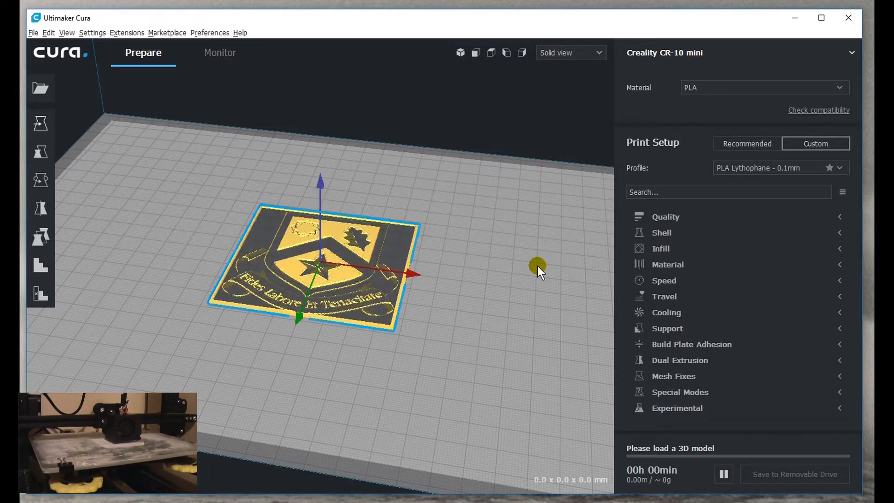
scroll(269, 309, up, 8)
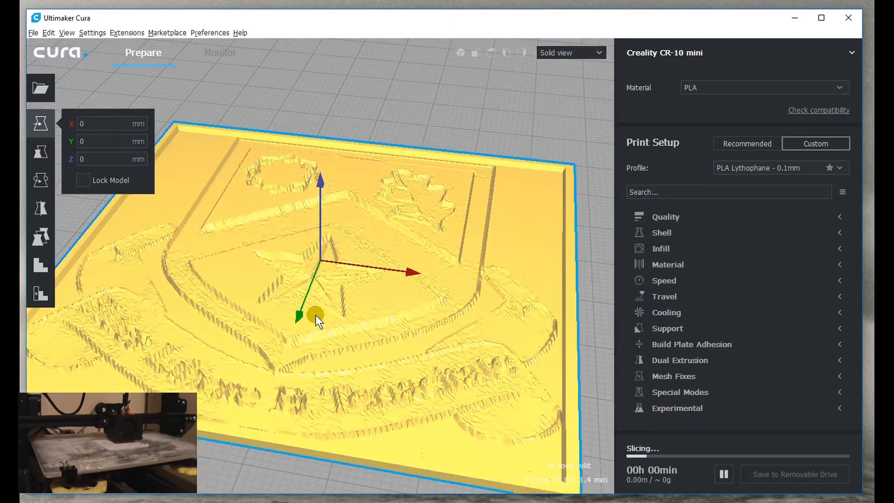
right_drag(315, 314, 255, 377)
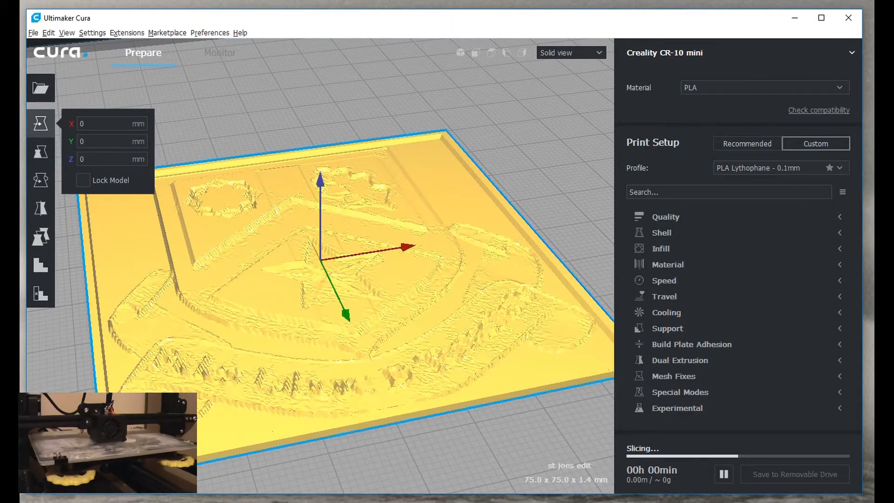
scroll(207, 352, down, 5)
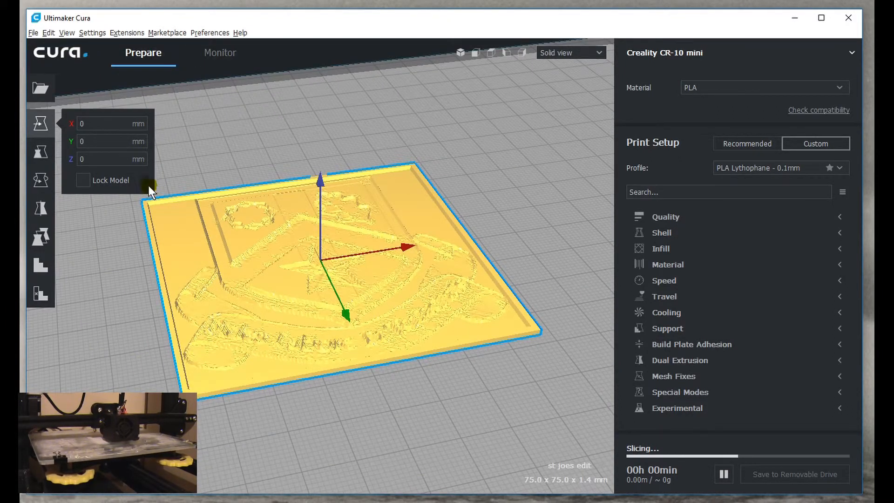
Step: Inspect the crest model's relief and review the Quality, Shell and Infill settings of the lithophane print profile
right_drag(501, 343, 460, 389)
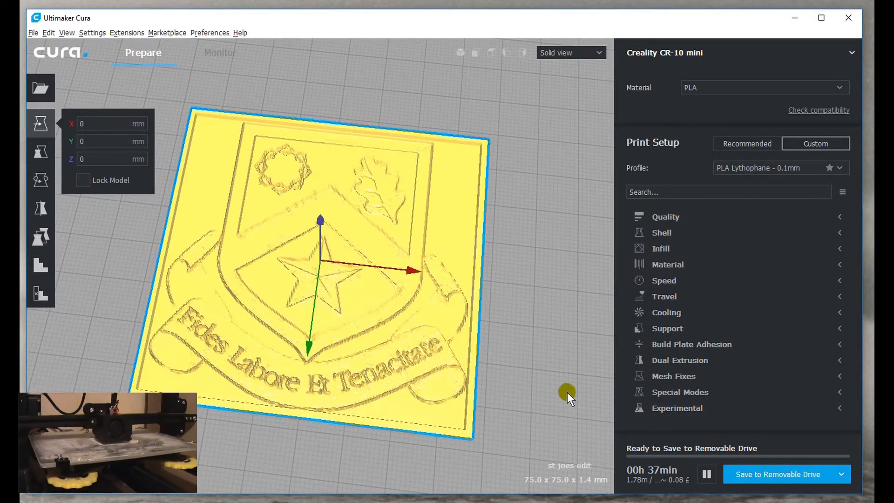
right_drag(539, 355, 521, 331)
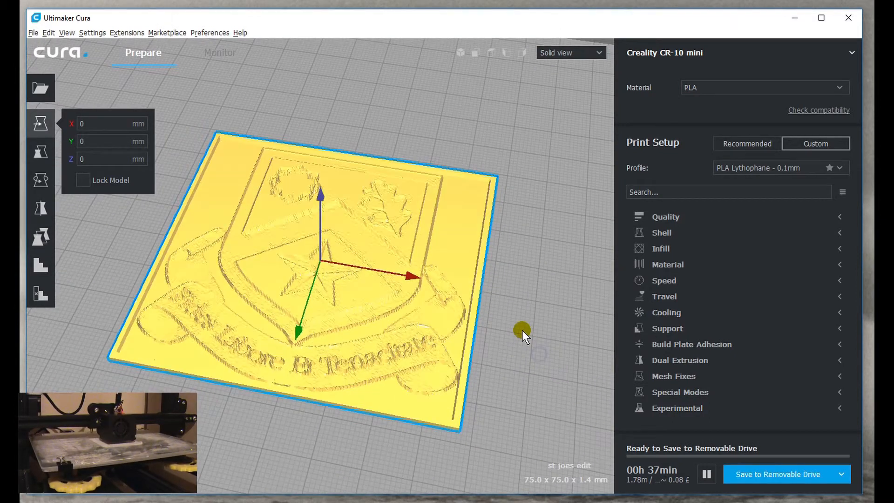
click(839, 215)
click(784, 234)
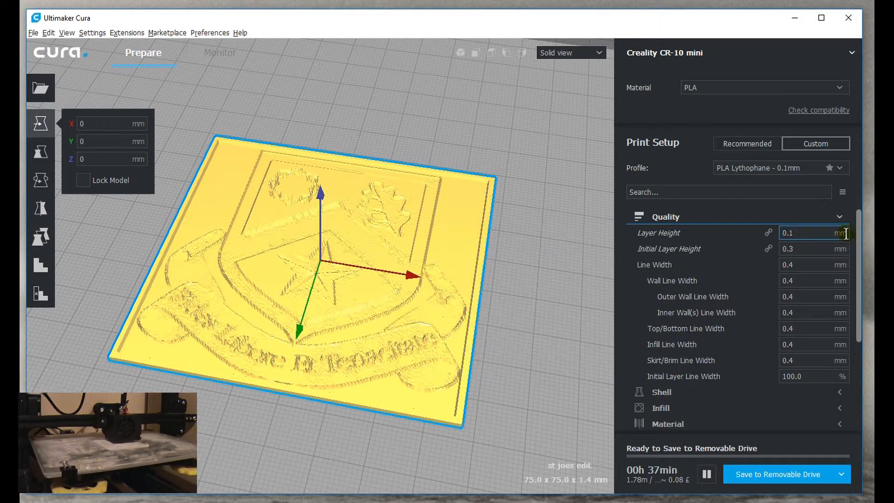
click(840, 217)
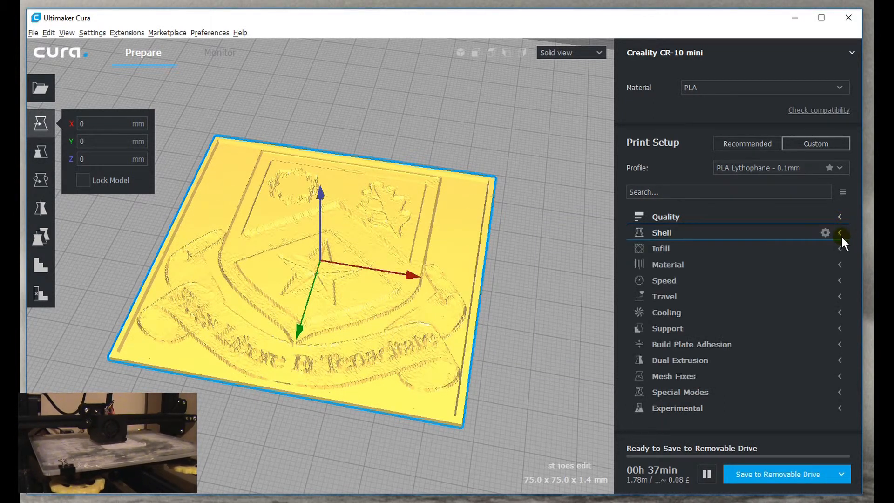
click(840, 233)
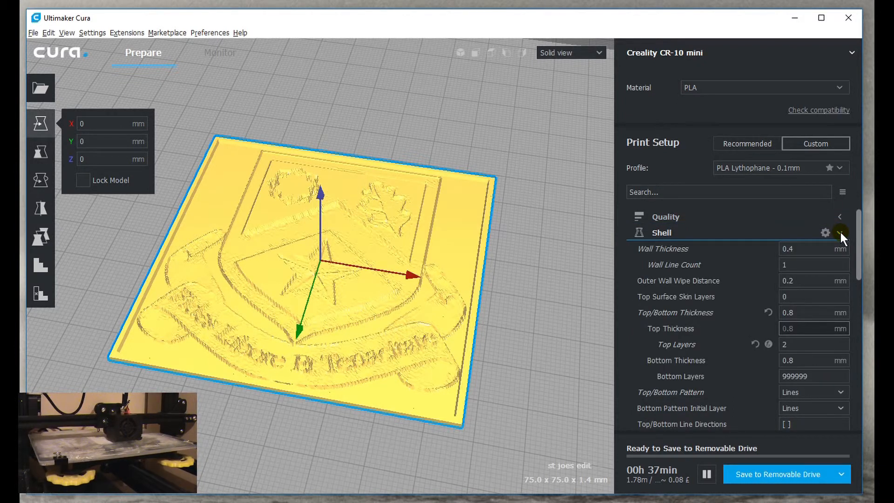
click(840, 231)
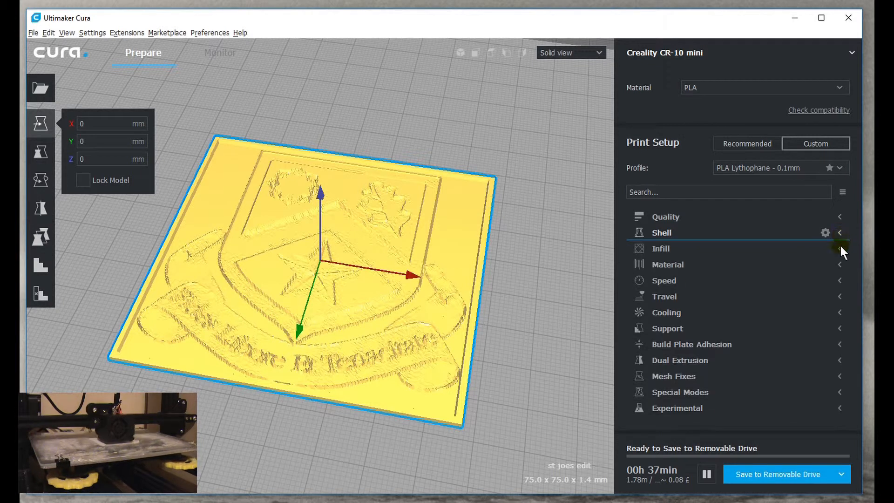
click(840, 248)
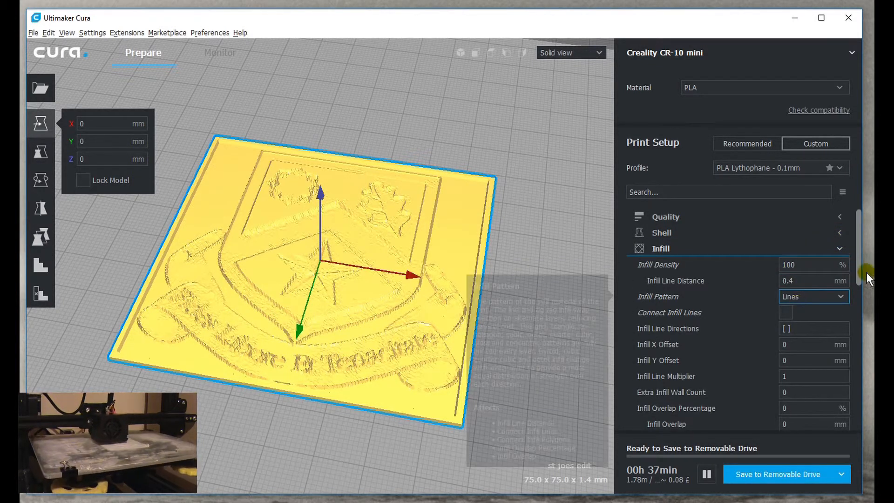
click(838, 248)
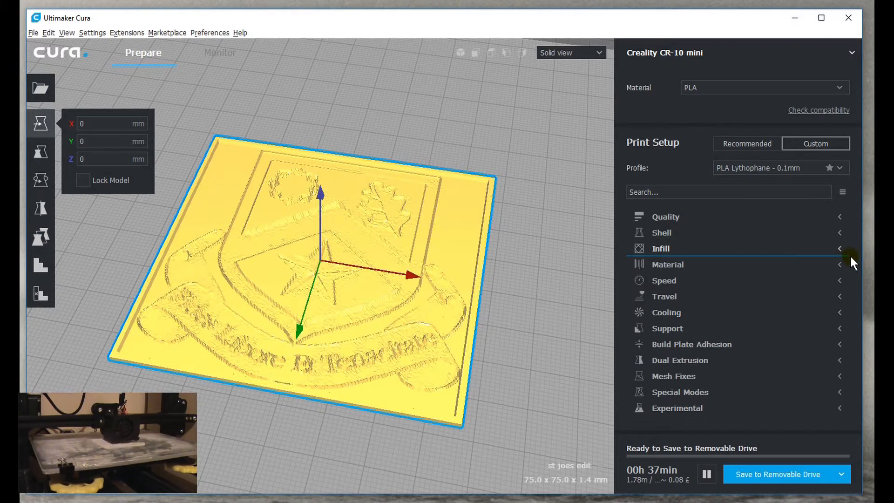
Step: Review the Material, Speed, Cooling and Build Plate Adhesion settings of the lithophane print profile
click(841, 263)
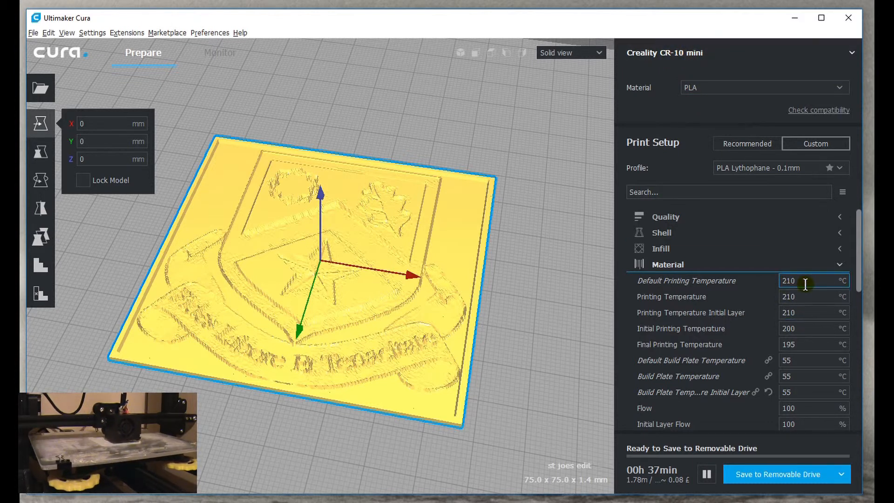
click(840, 264)
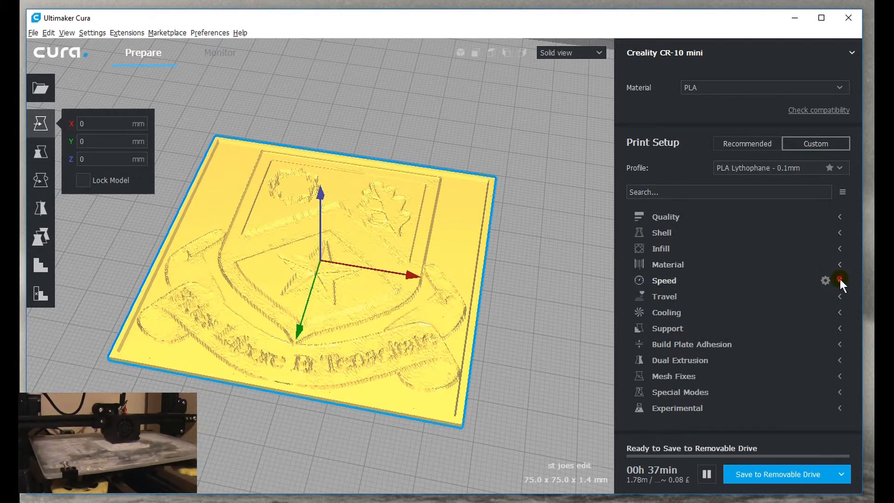
click(840, 280)
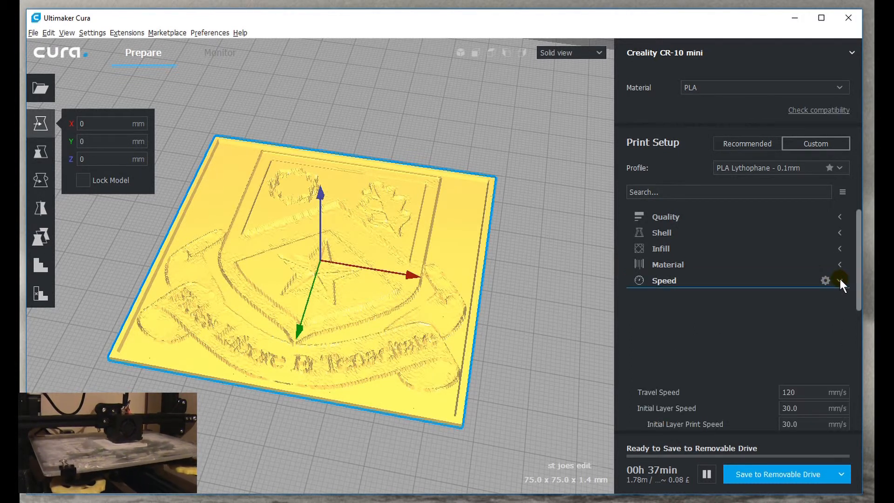
click(839, 280)
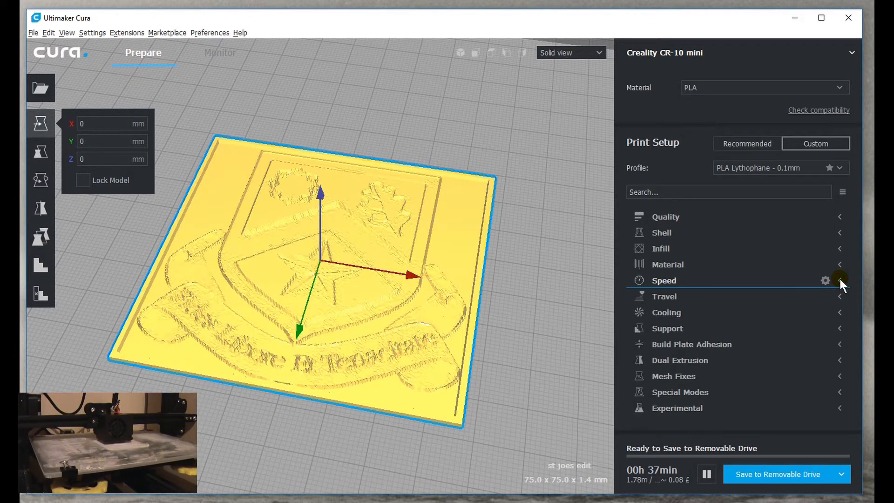
click(841, 309)
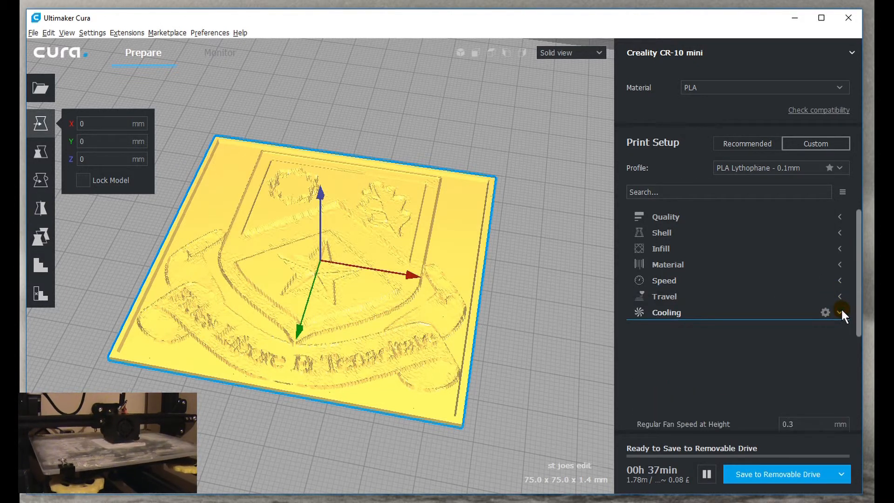
click(836, 312)
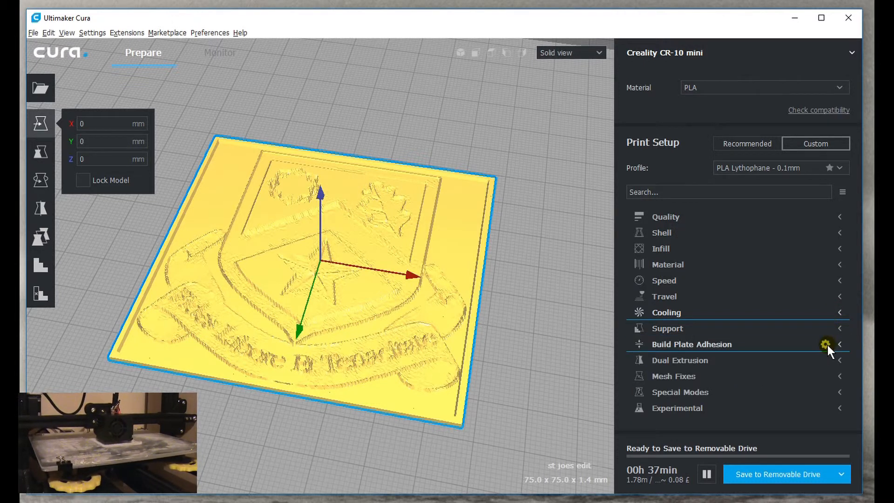
click(837, 351)
scroll(815, 358, down, 2)
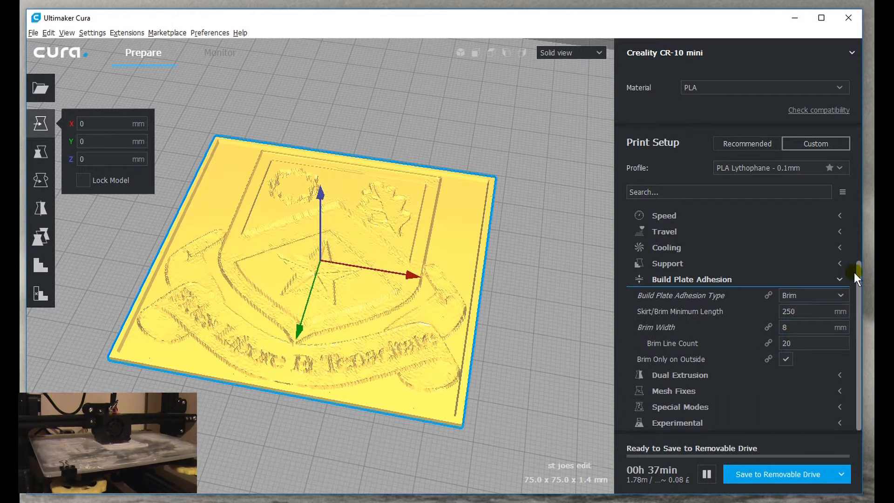
click(841, 279)
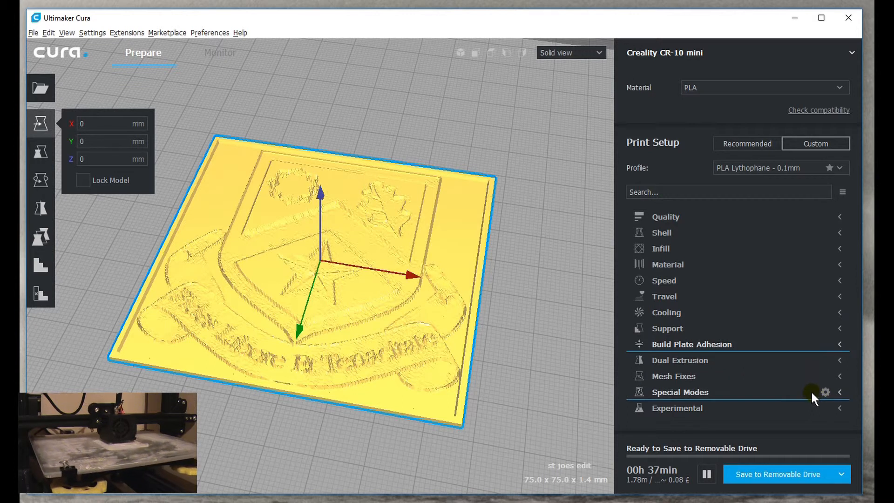
Step: Save the sliced crest lithophane to the removable drive and minimize the slicer window
mouse_move(652, 472)
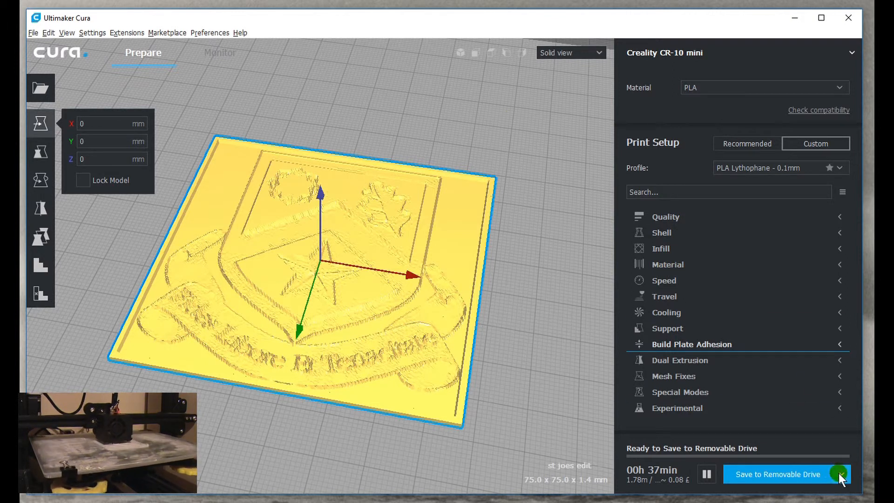
click(800, 471)
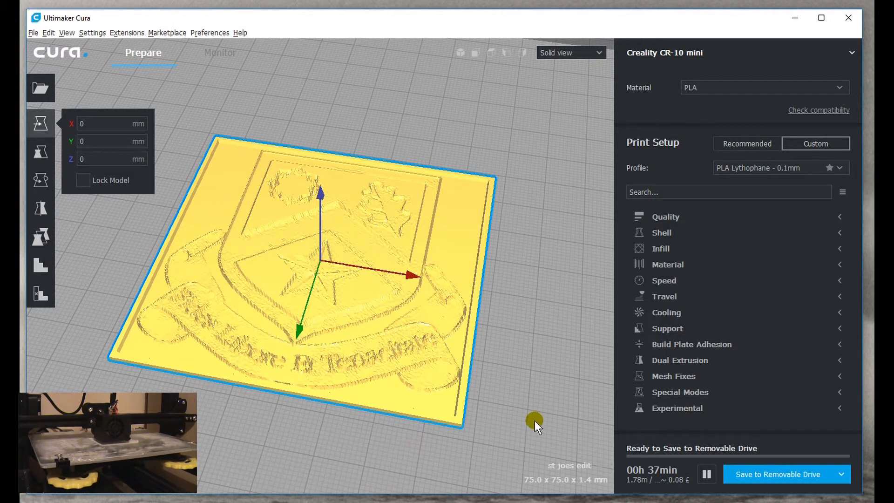
click(794, 16)
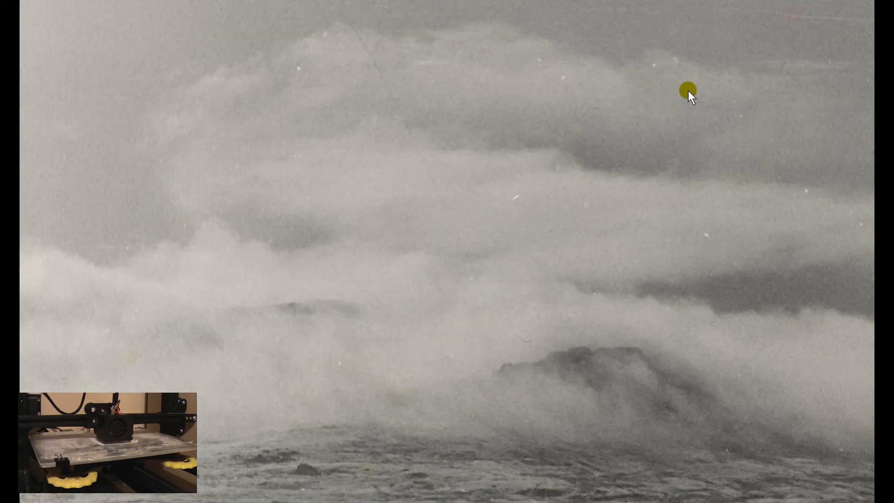